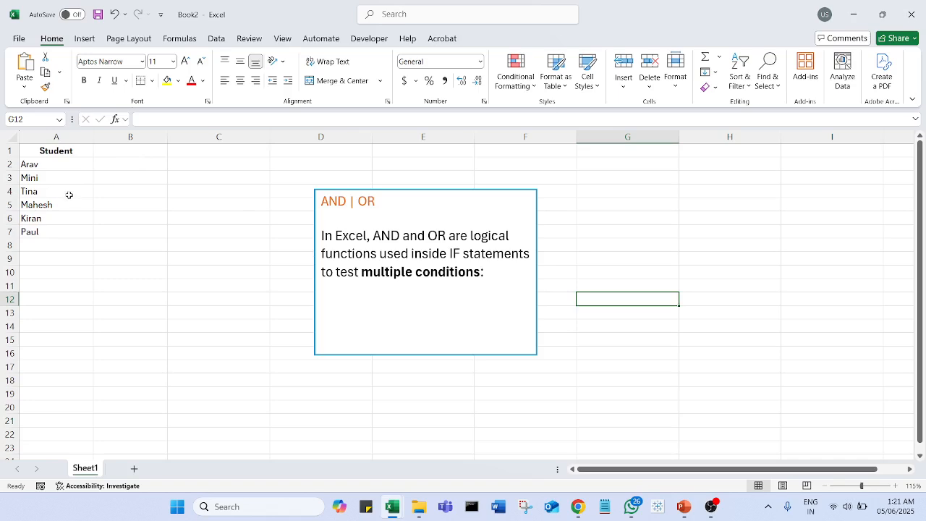
Enter the column headers Test1 in B1 and Test2 in C1
click(126, 151)
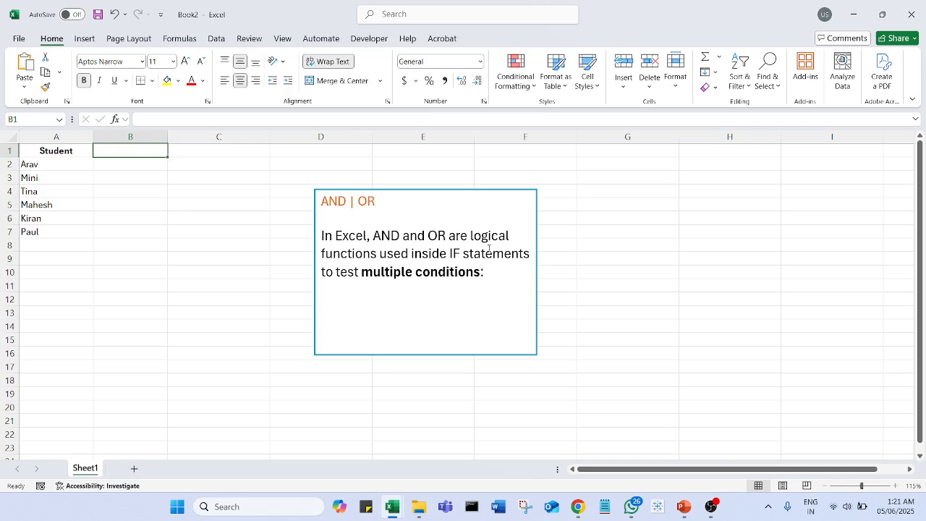
text(Test)
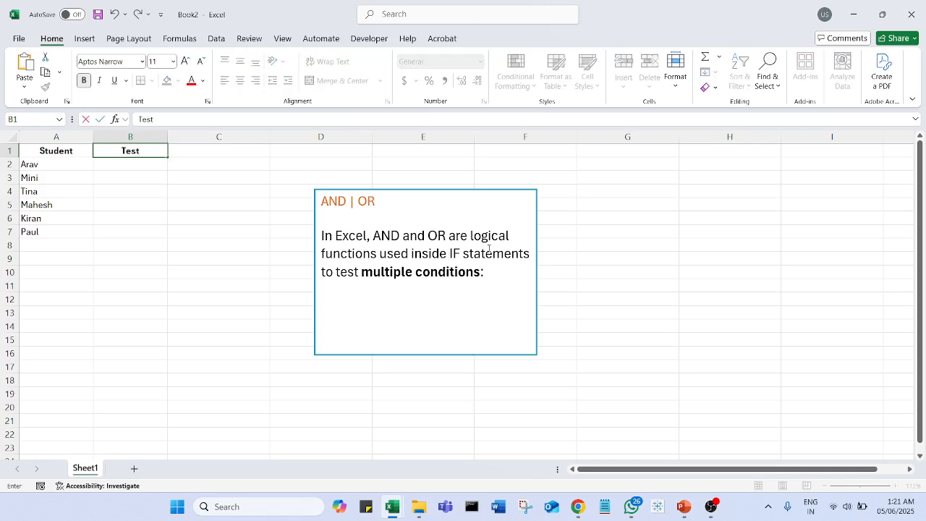
text(1)
key(Tab)
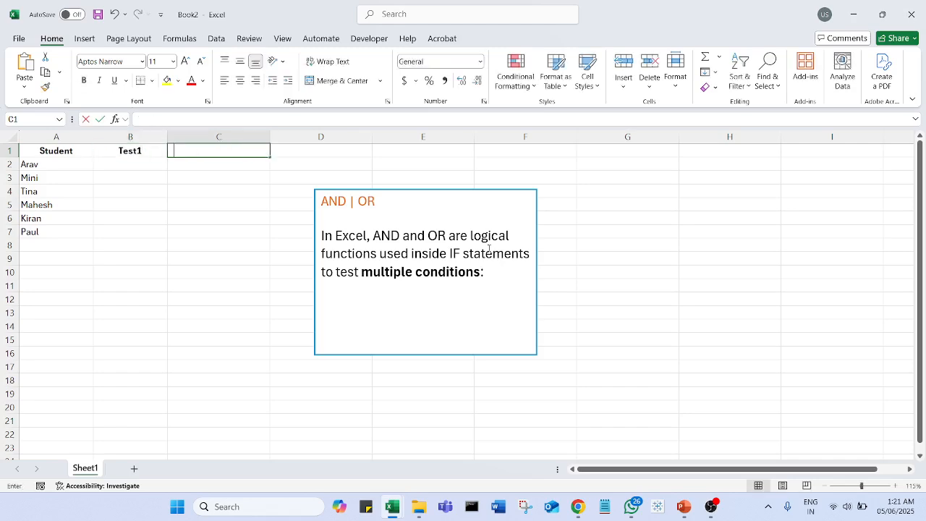
text(Test)
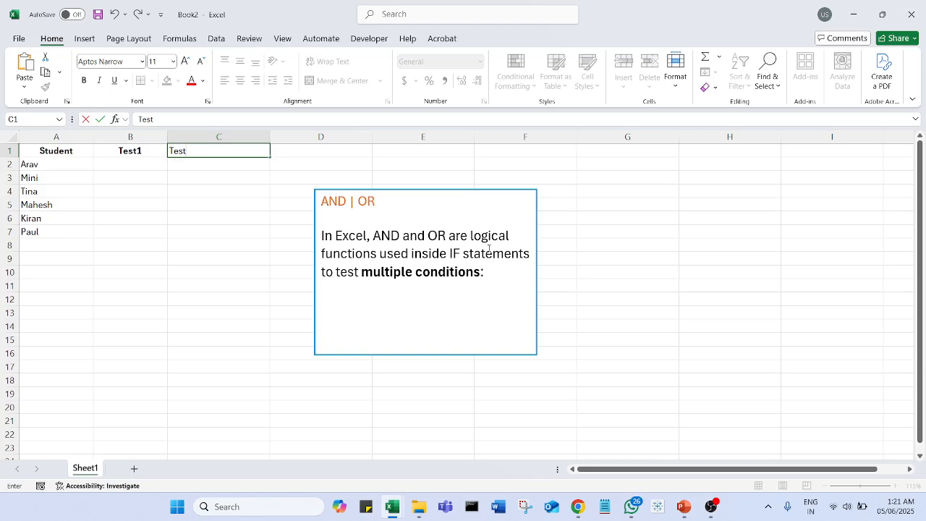
text(2)
key(Return)
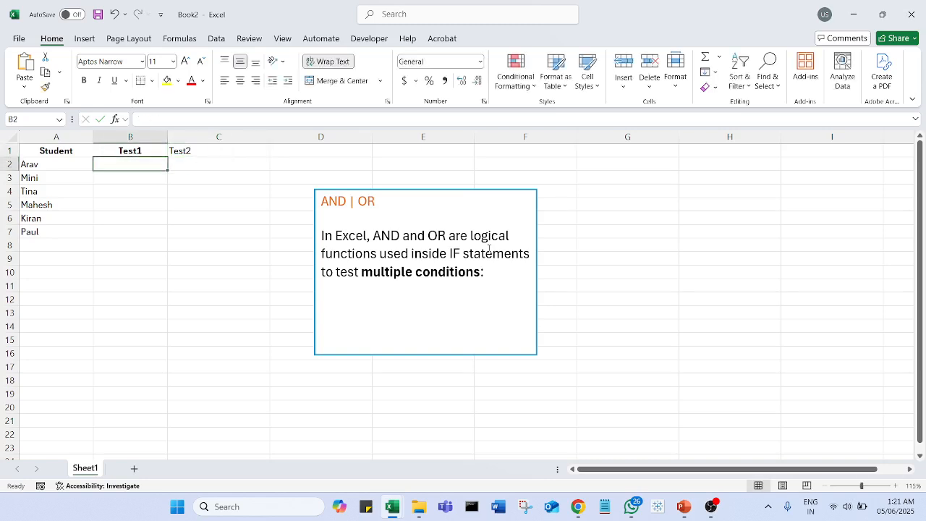
Extend the headers in B1 and C1 to read Test1 (50) and Test2 (50)
click(149, 151)
click(176, 118)
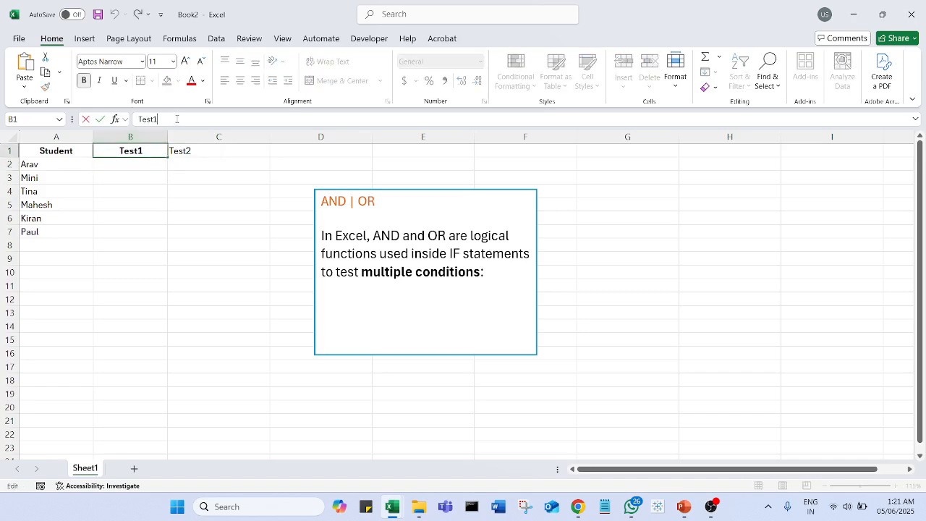
text((50))
double_click(207, 150)
text((50))
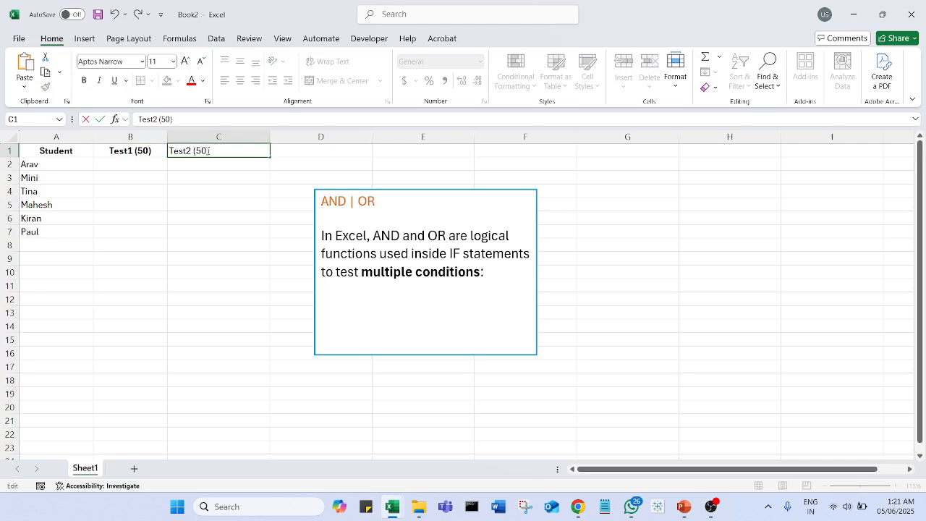
click(218, 205)
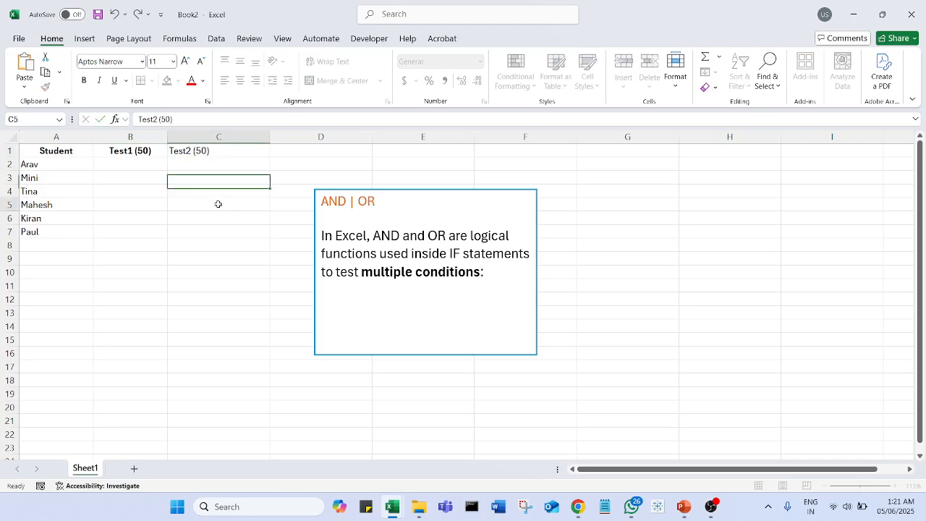
Add the line "passing marks is 35 marks" below the existing text in the AND | OR text box, leaving a gap above it
click(496, 275)
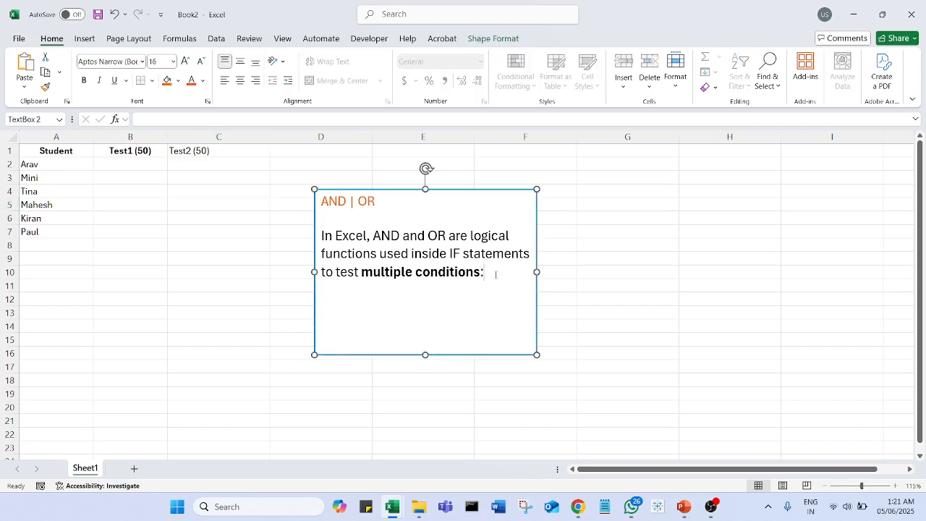
key(Return)
key(Return)
text(passing marks)
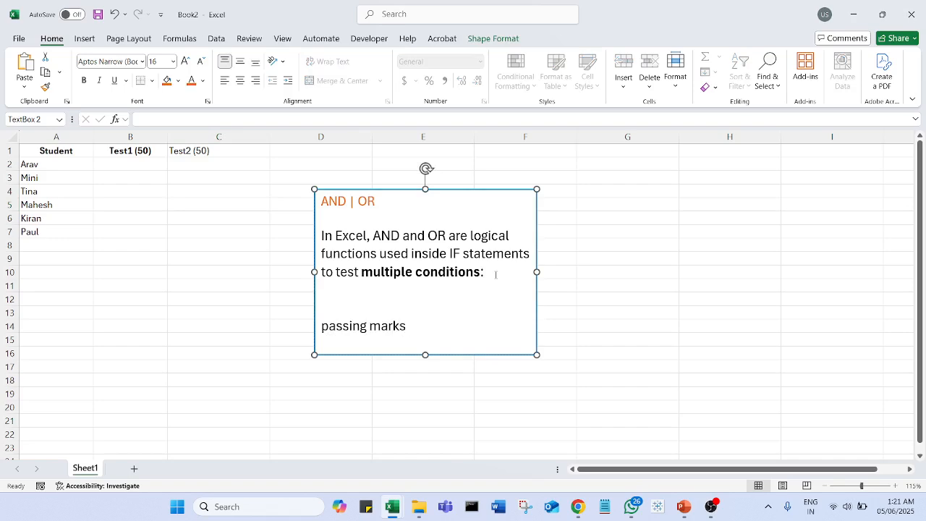
text( is 35 marks)
click(174, 206)
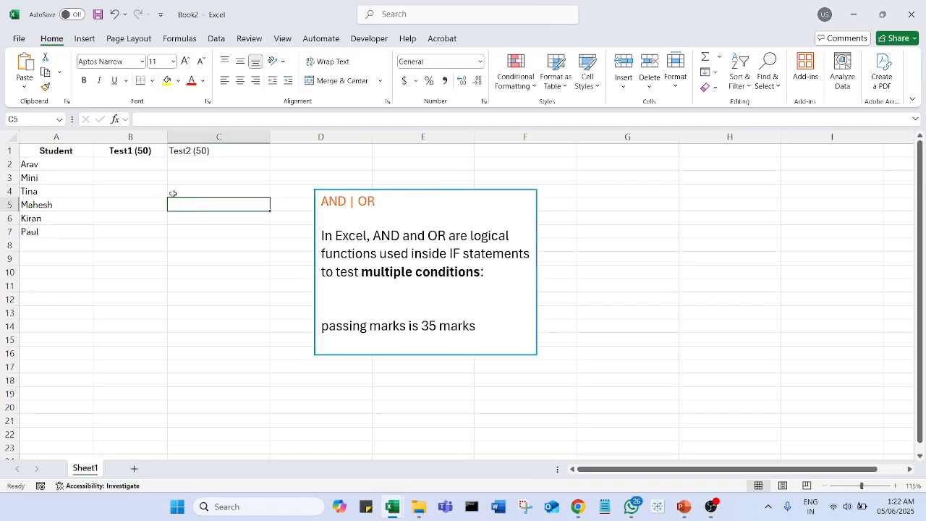
Move the AND | OR text box right to span columns F to H, and enter the header Result in D1
click(336, 191)
drag(336, 191, 558, 190)
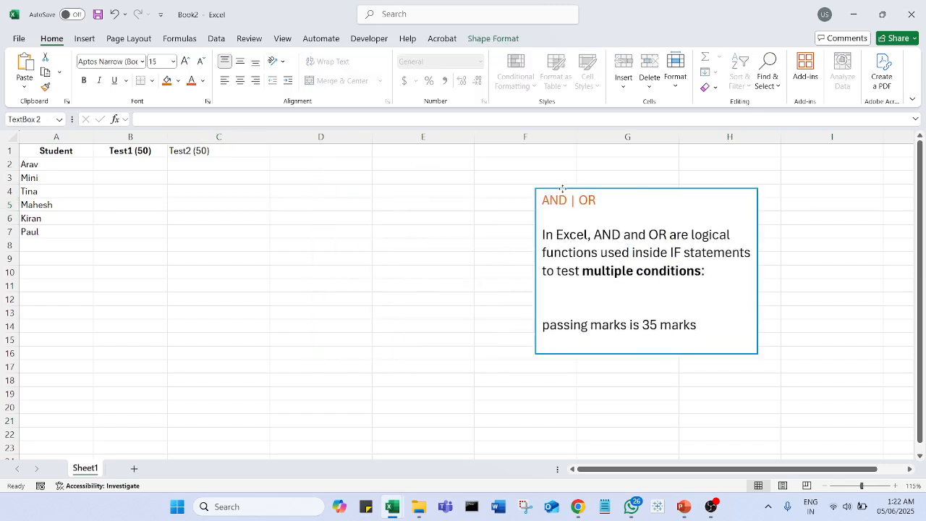
click(340, 156)
text(Re)
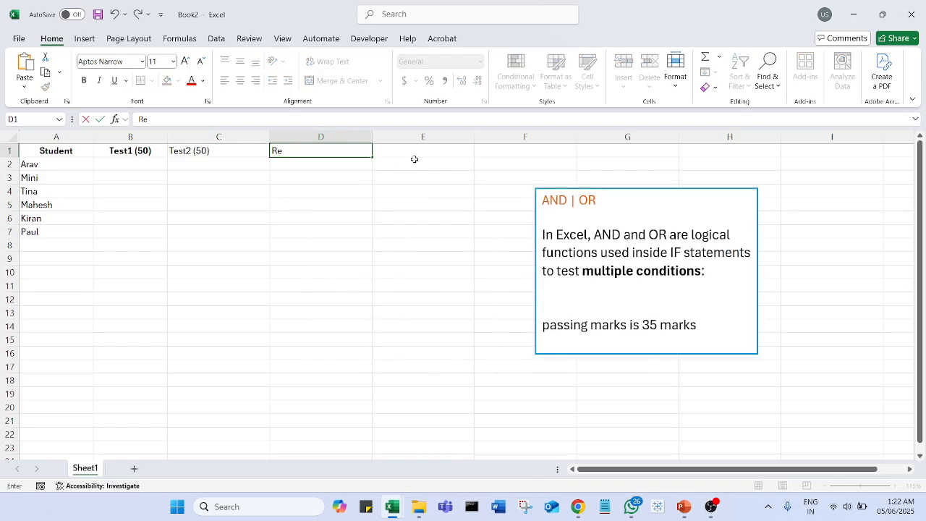
text(sult)
click(218, 272)
Auto-fit the width of all columns in the sheet to their contents
click(13, 139)
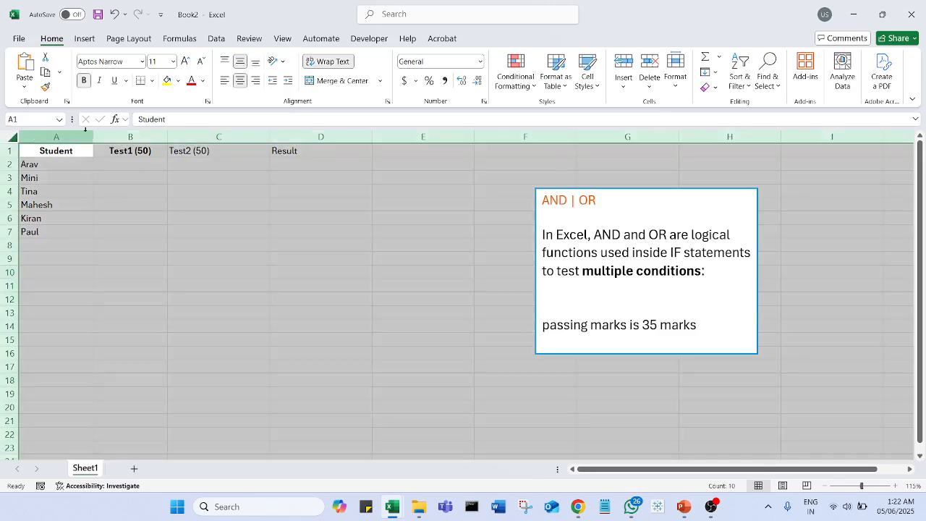
double_click(94, 137)
click(246, 206)
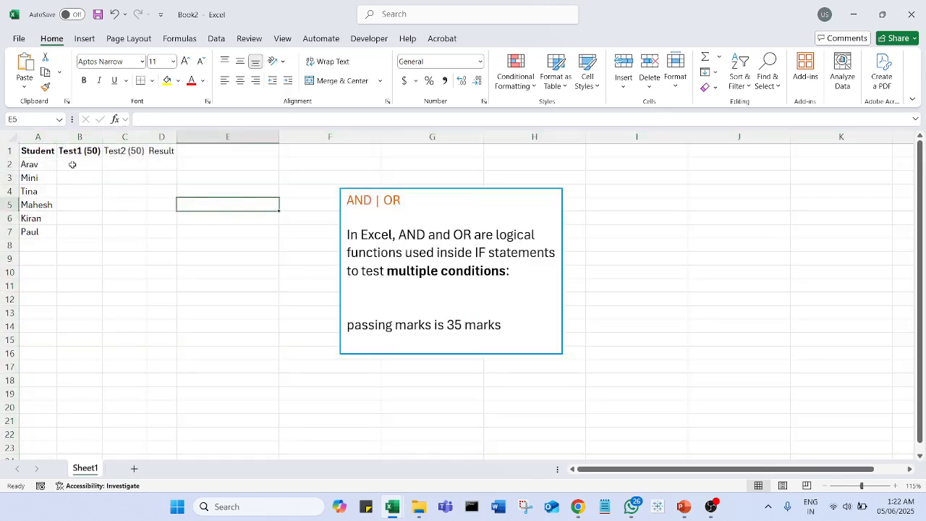
Make all the headers in A1:D1 bold and widen the Result column
drag(44, 153, 173, 154)
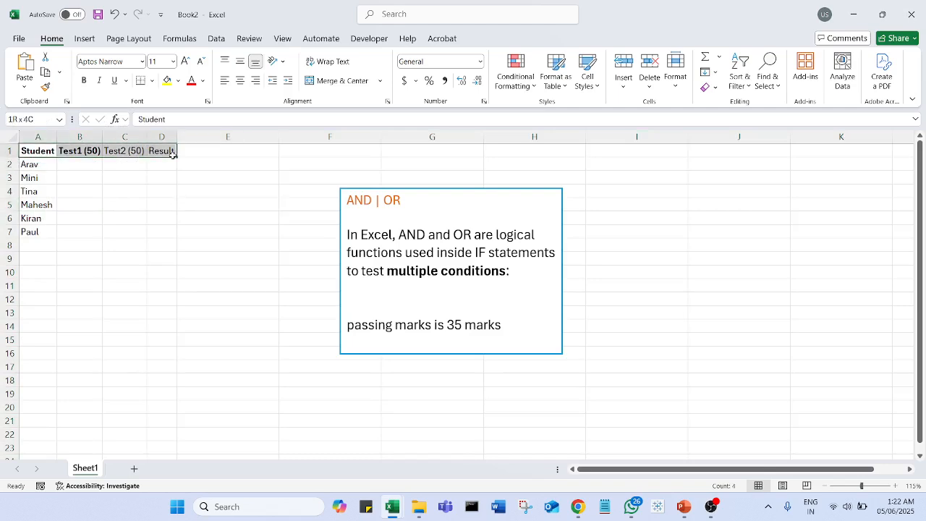
key(ctrl+b)
key(ctrl+b)
click(162, 231)
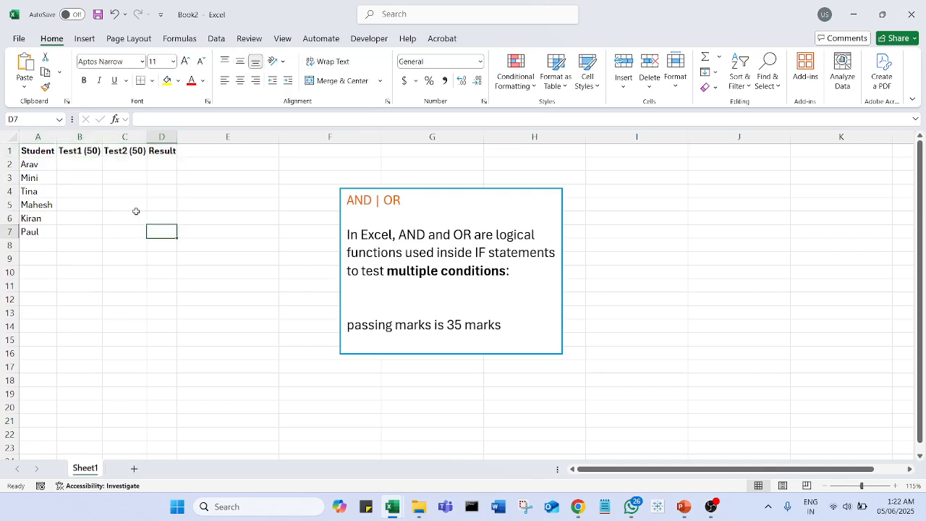
drag(177, 136, 226, 147)
Enter the Test1 marks 50, 26, 45, 12 and 49 in B2:B6
click(95, 164)
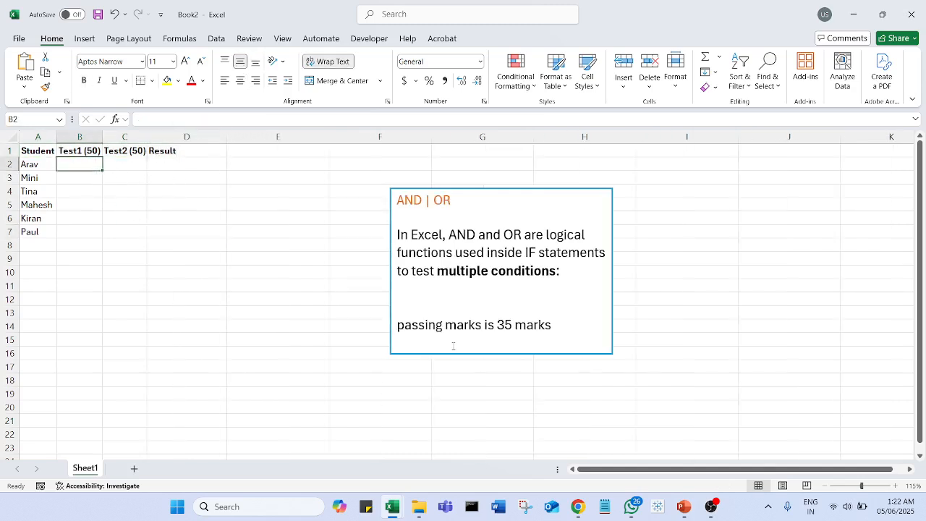
text(53)
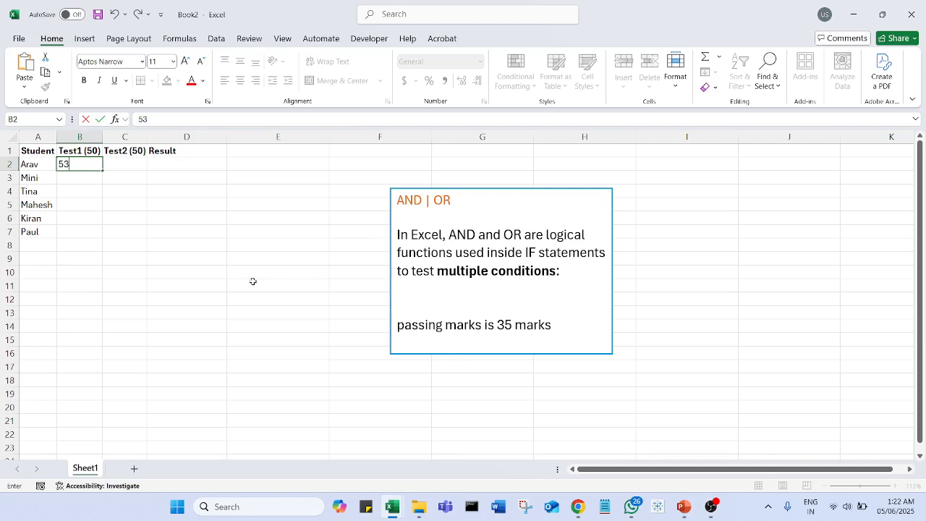
key(BackSpace)
text(0)
key(Return)
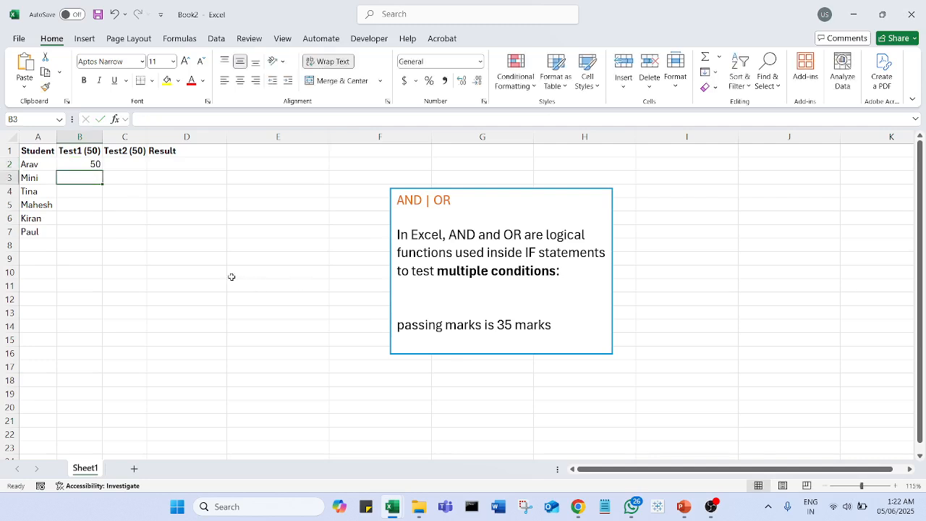
text(26)
key(Return)
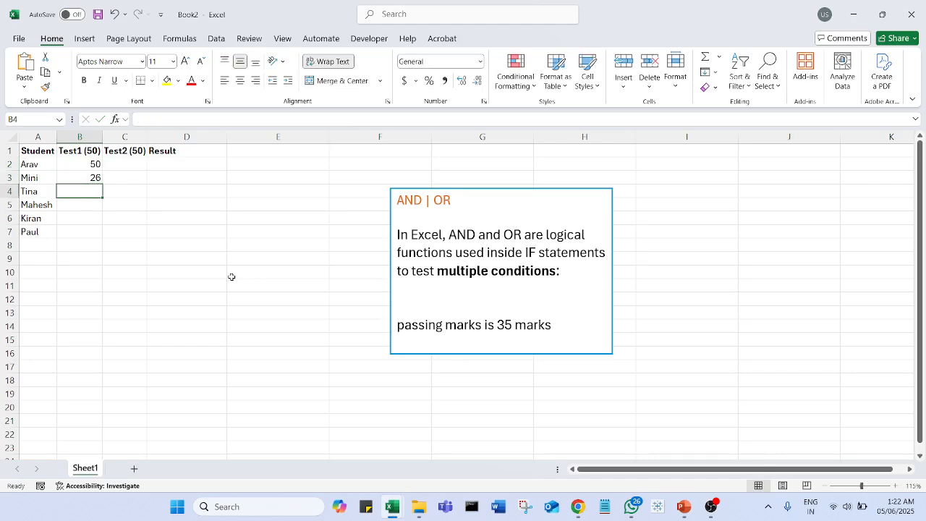
text(45)
key(Return)
text(12)
key(Return)
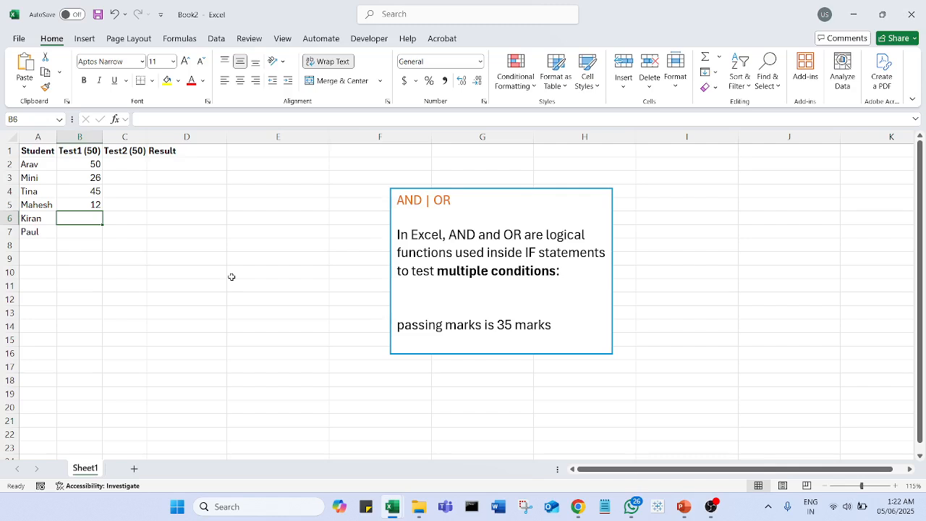
text(49)
key(Return)
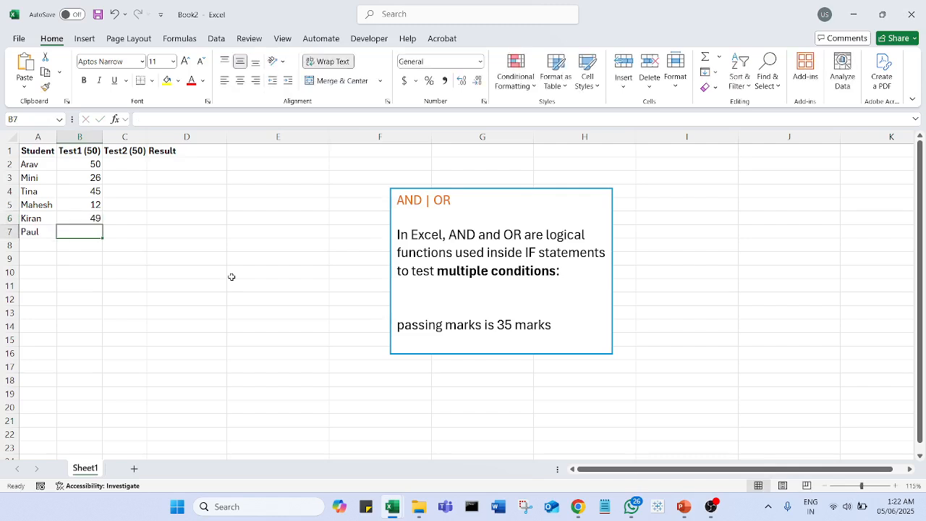
Enter the Test2 marks 12, 50, 21, 36 and 41 in C2:C6
click(140, 166)
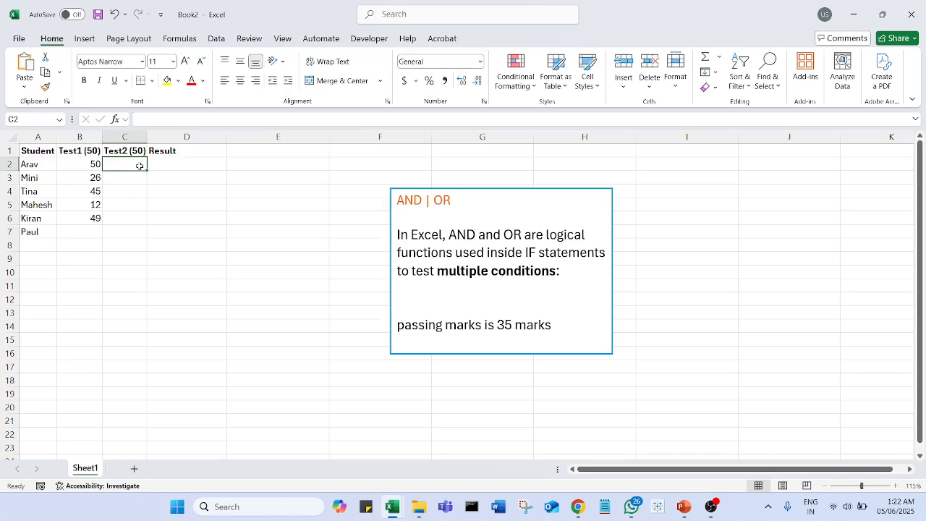
text(32)
key(Return)
text(52)
key(Return)
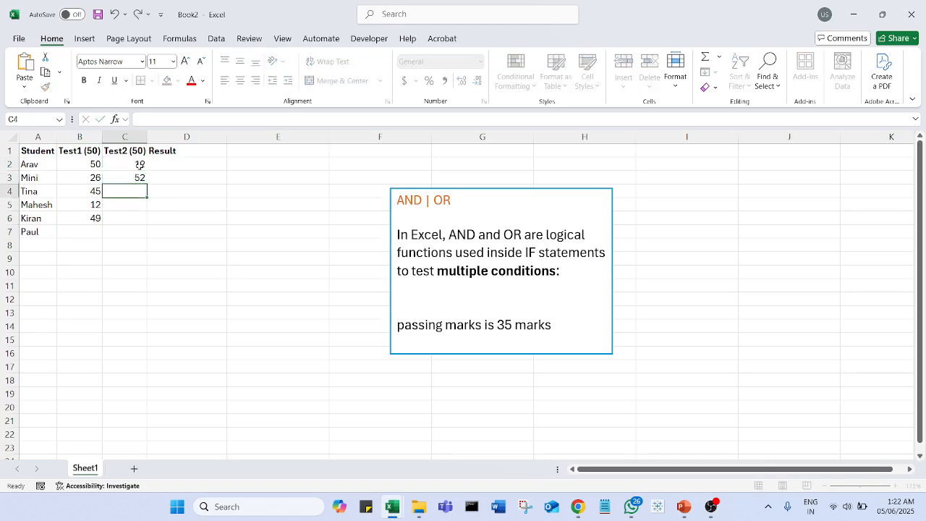
key(Up)
text(50)
key(Return)
text(21)
key(Return)
text(36)
key(Return)
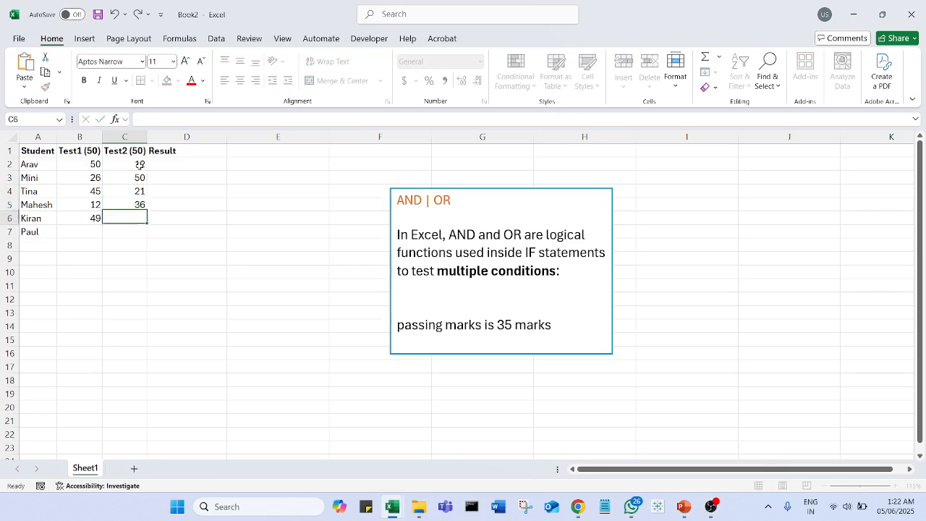
text(41)
key(Return)
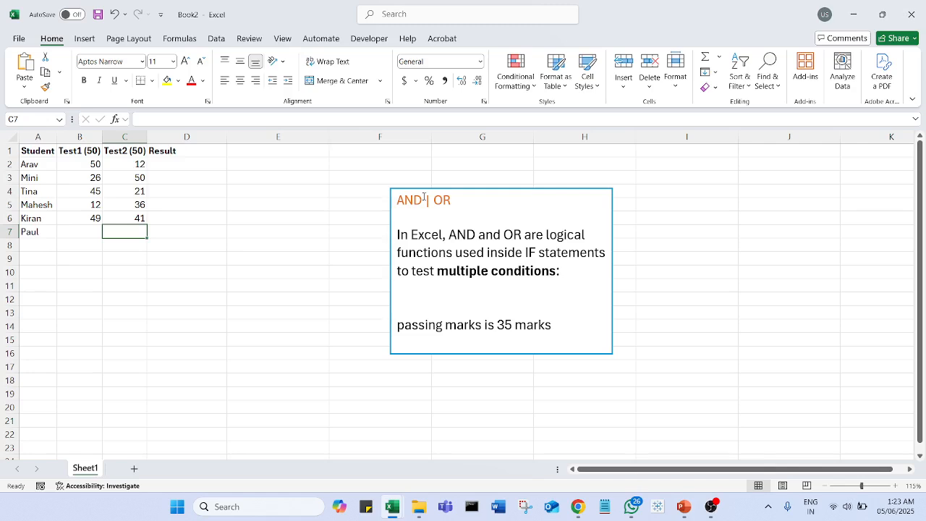
Extend the text box down to about row 20 and add the line "AND cond1, cond2 all TRUE" below the passing marks note
click(563, 322)
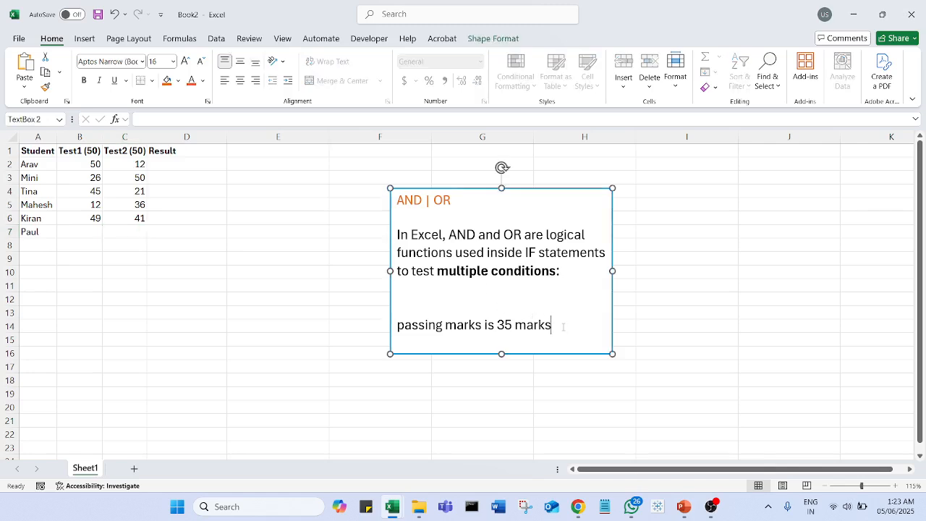
drag(501, 353, 499, 418)
key(Return)
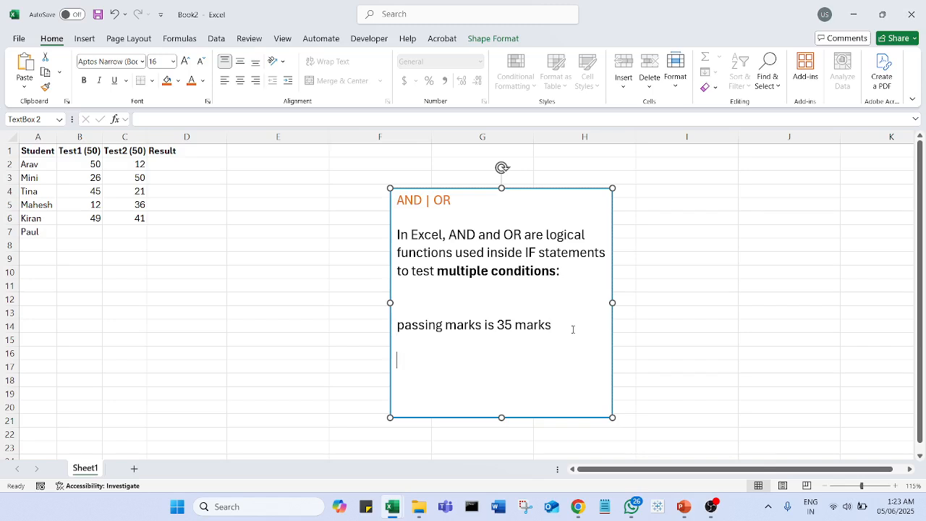
text(AND  cond1, cond2)
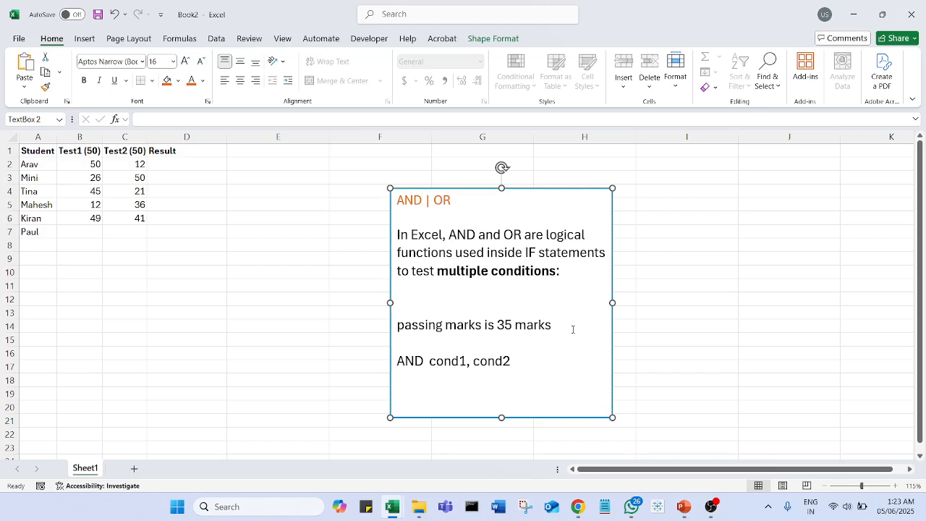
text(  all TRUE)
Add the line "OR any cond1 TRUE" below the AND line in the text box
key(Return)
text(OR   any c)
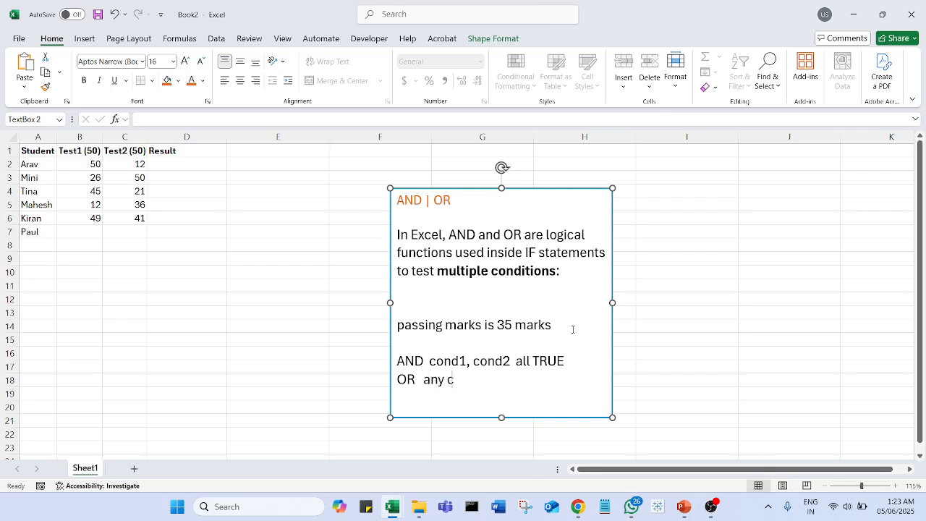
text(ond1 TRUE)
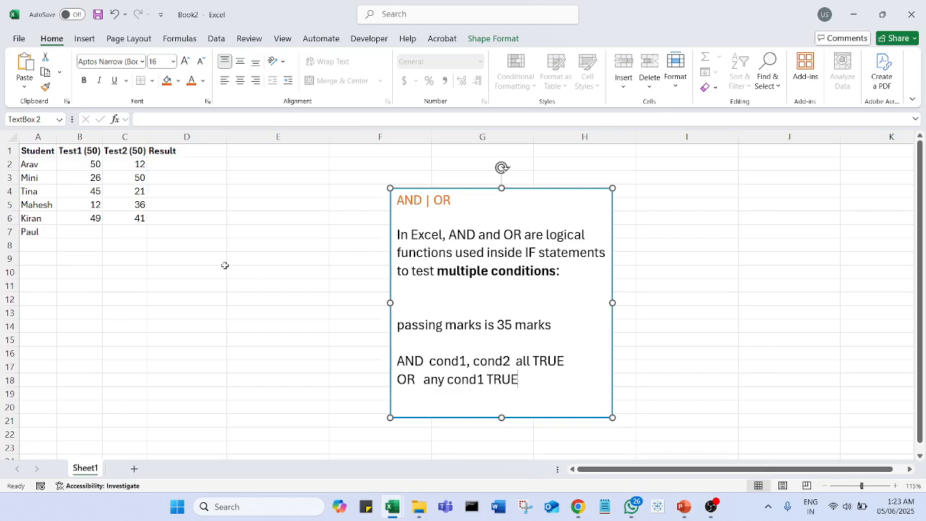
Begin an IF formula in D2 whose logical test is AND(B2>=35,C2>=35)
click(192, 166)
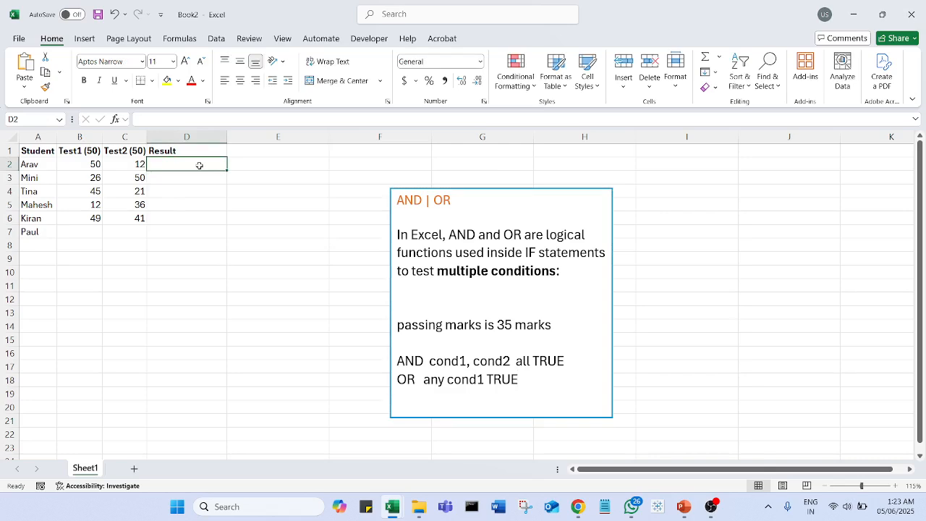
text(=)
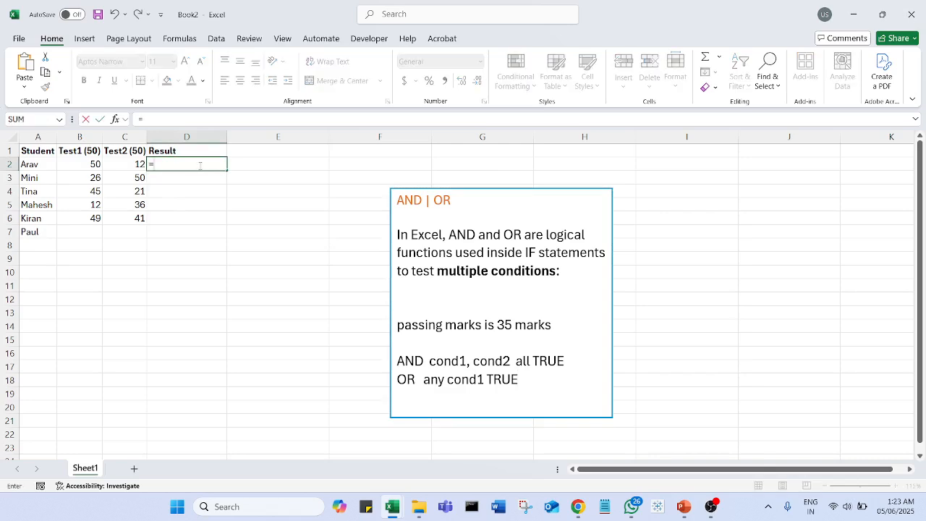
text(IF()
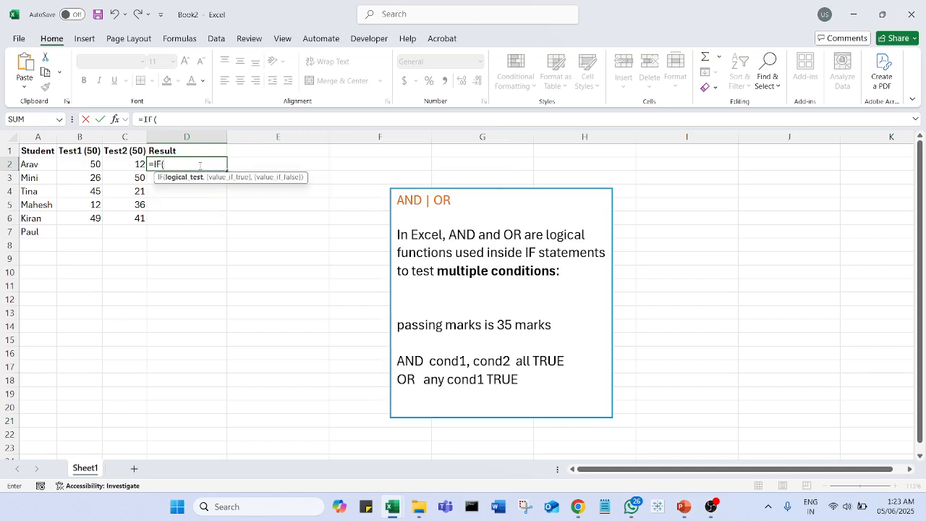
text(And)
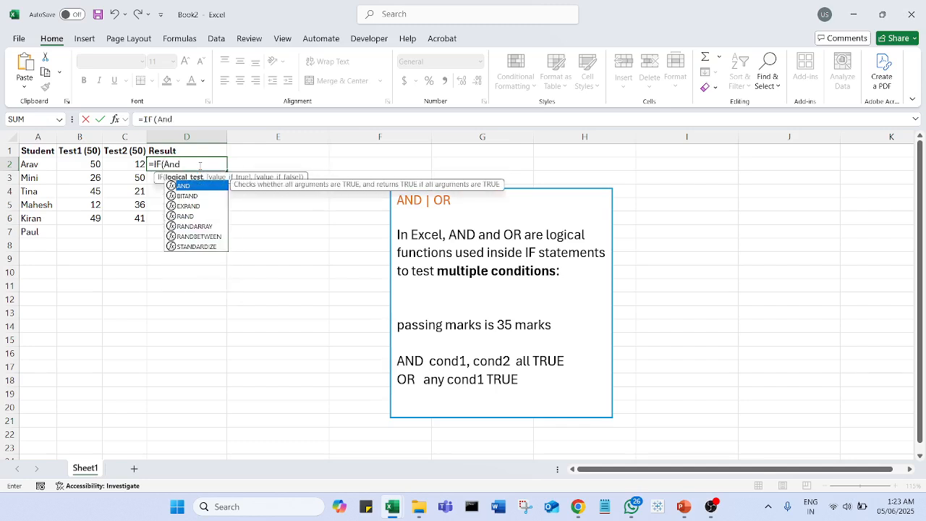
key(Tab)
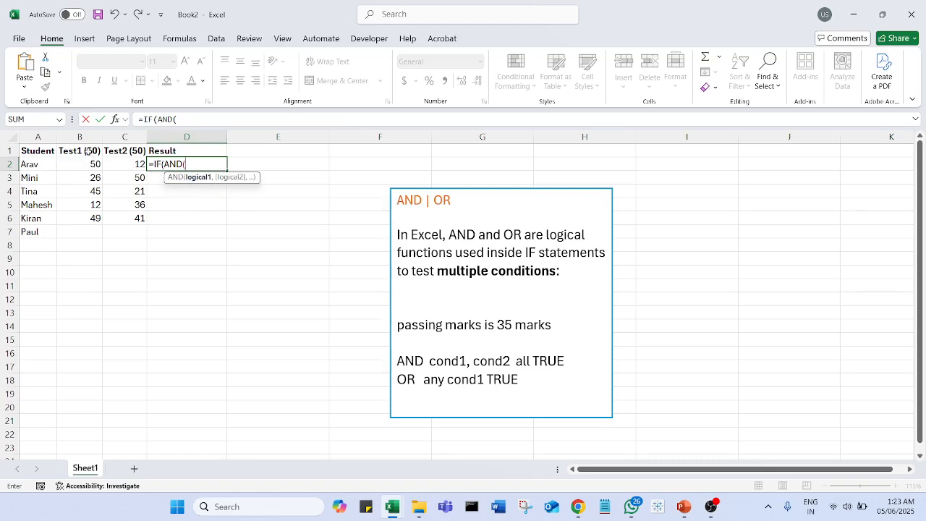
click(88, 165)
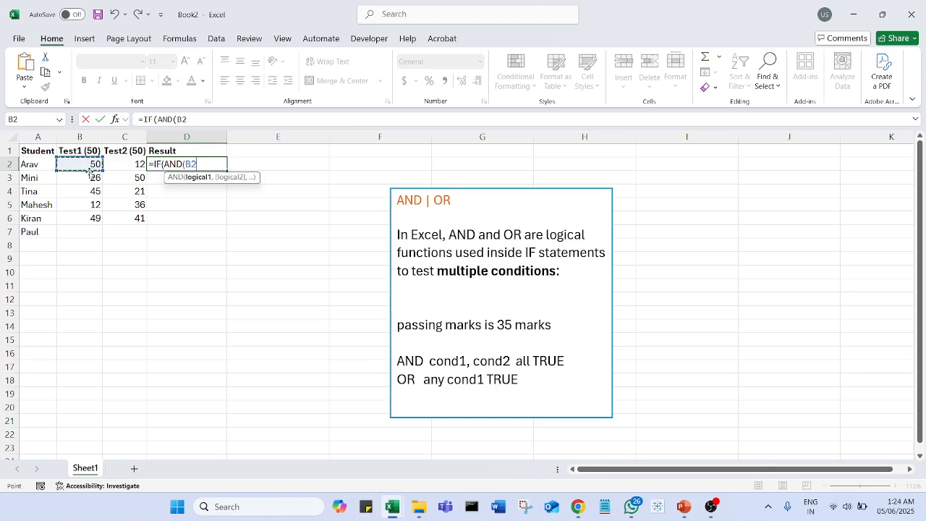
text(>)
text(=35)
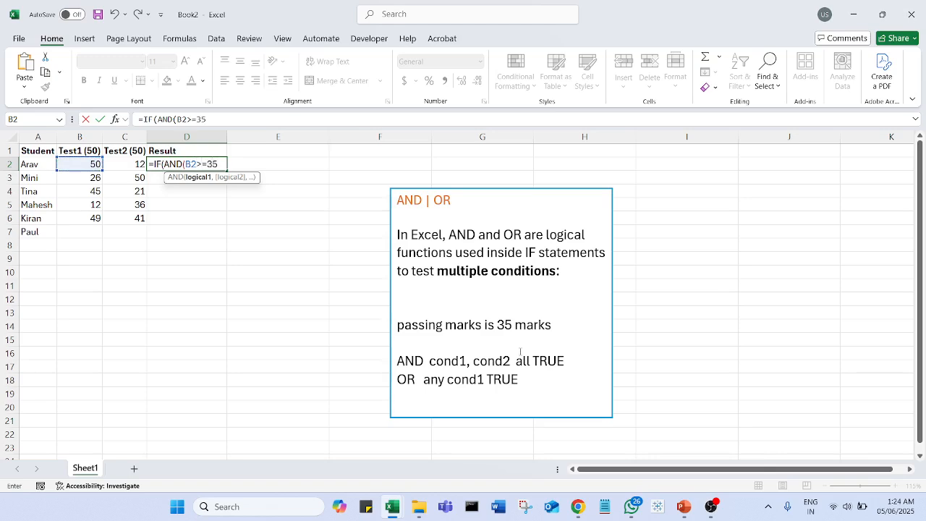
text(,)
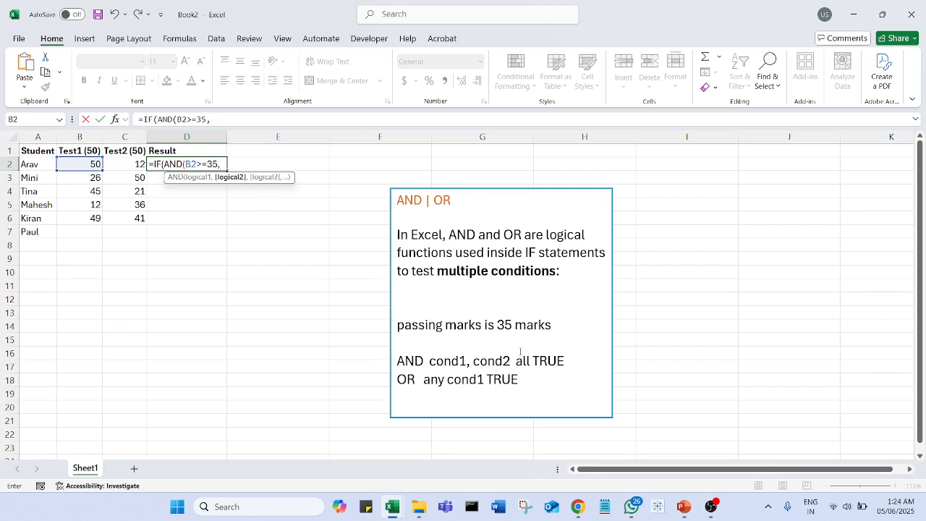
click(128, 167)
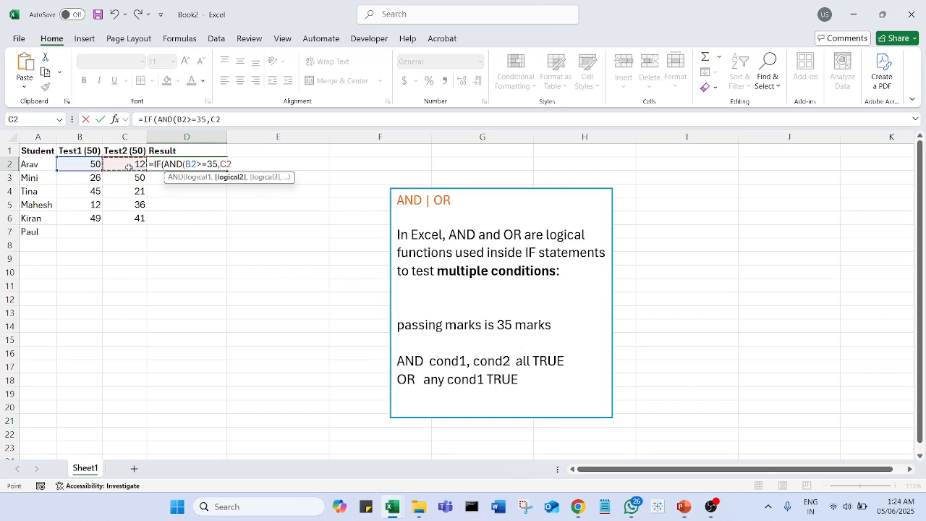
text(>=35))
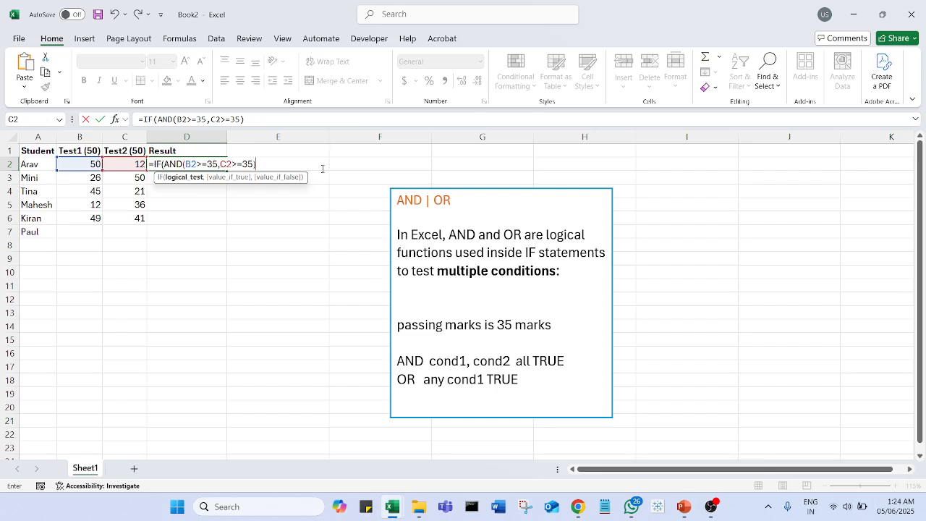
Complete the D2 IF formula so it returns "Passes" when the test is true and "Fails" when it is false
text(,)
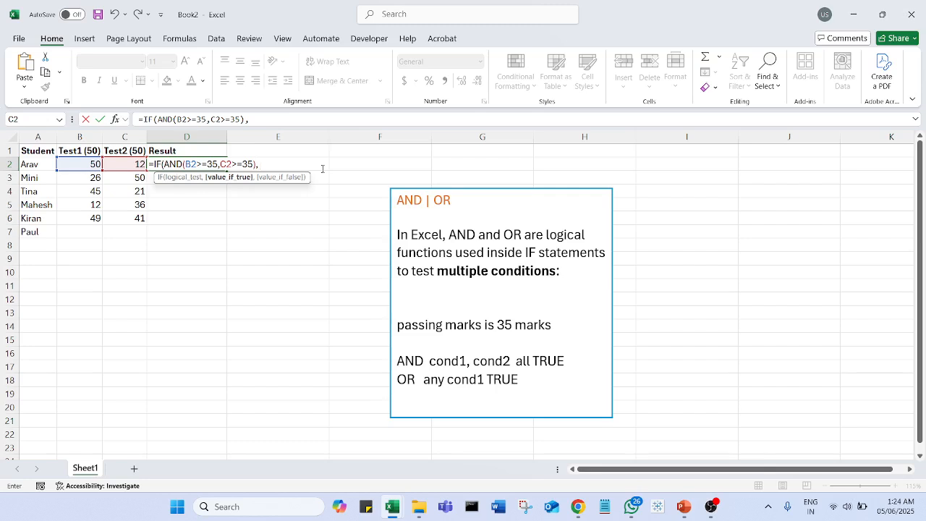
text("Passes",)
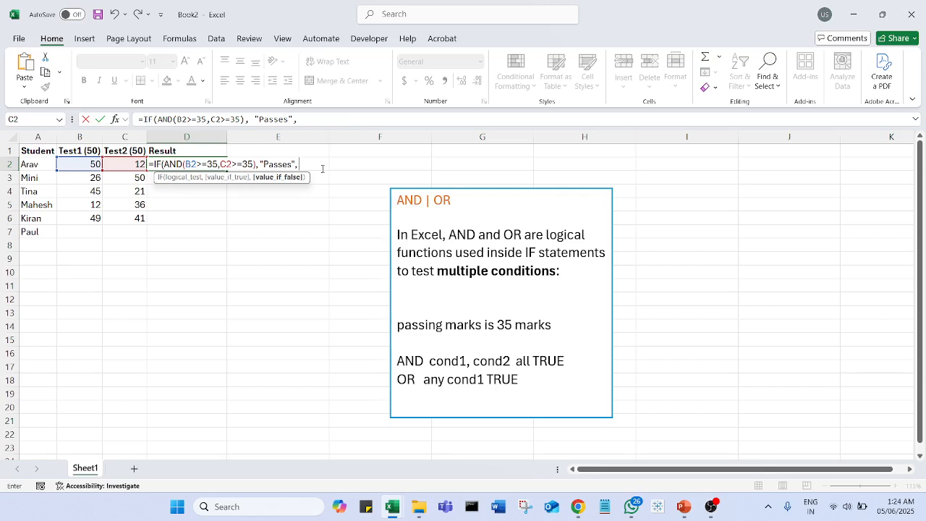
text( "Fails"))
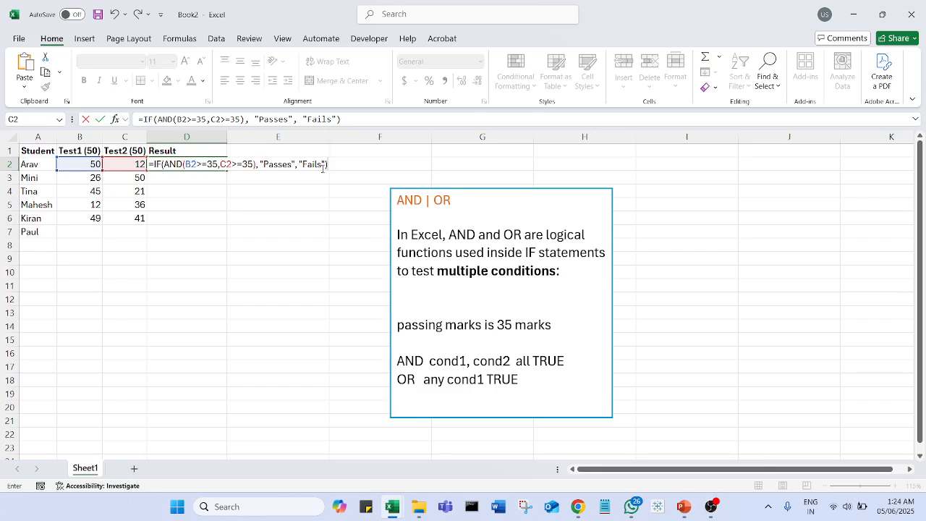
key(Return)
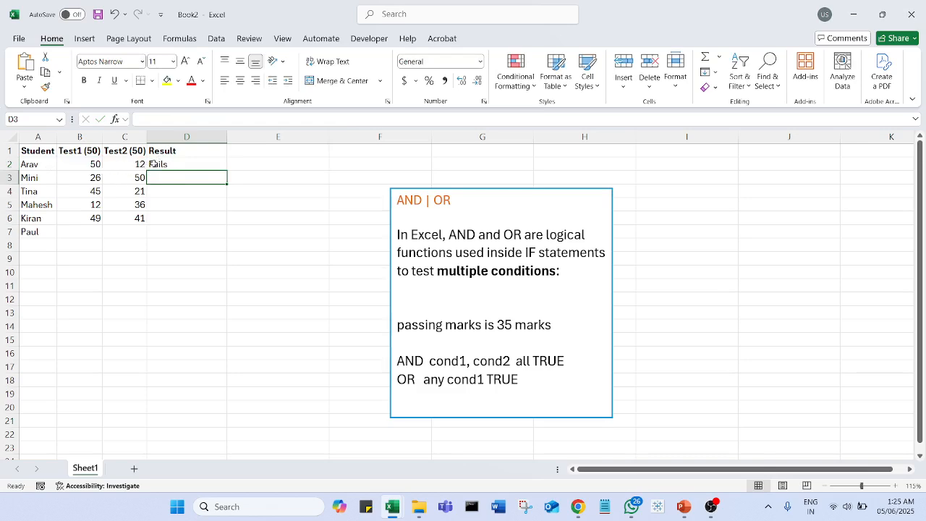
Fill the Result formula from D2 down through D7
click(204, 165)
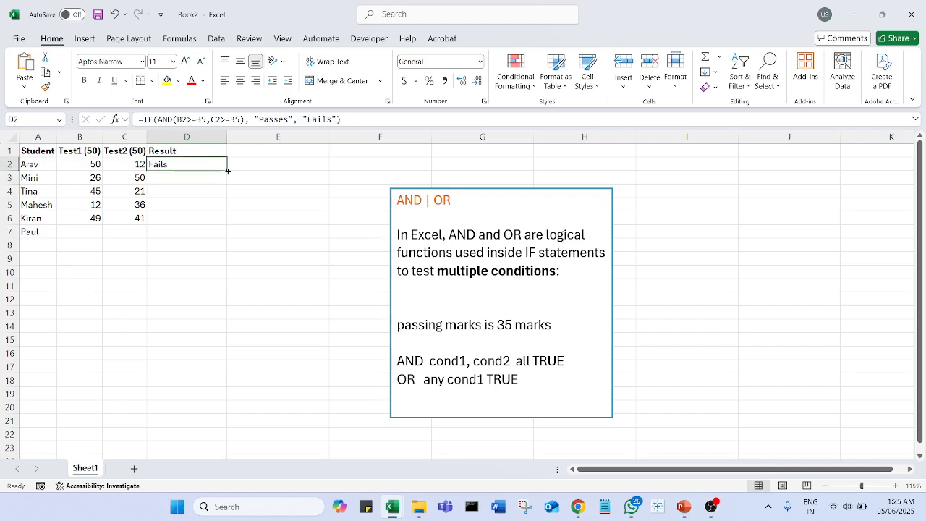
drag(227, 171, 217, 233)
click(284, 216)
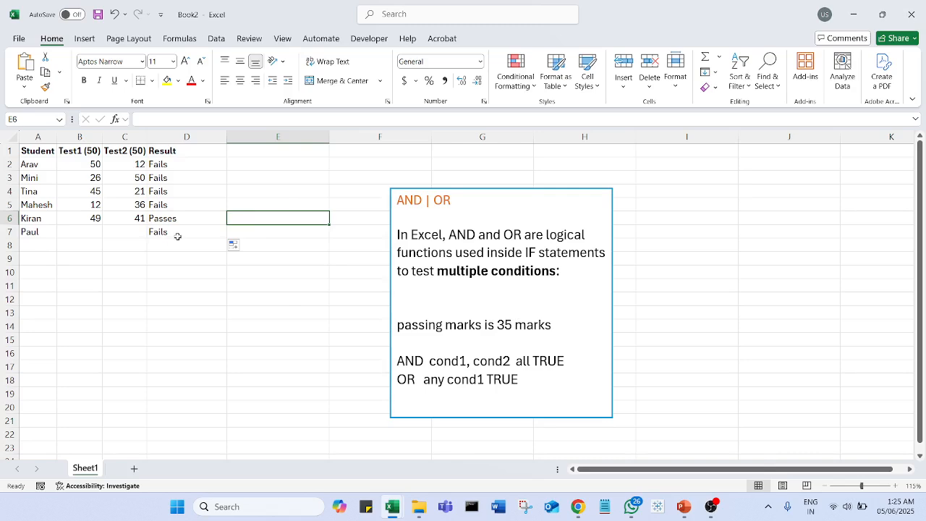
Enter the last student's marks in row 7: 50 for Test1 in B7 and 34 for Test2 in C7
click(82, 233)
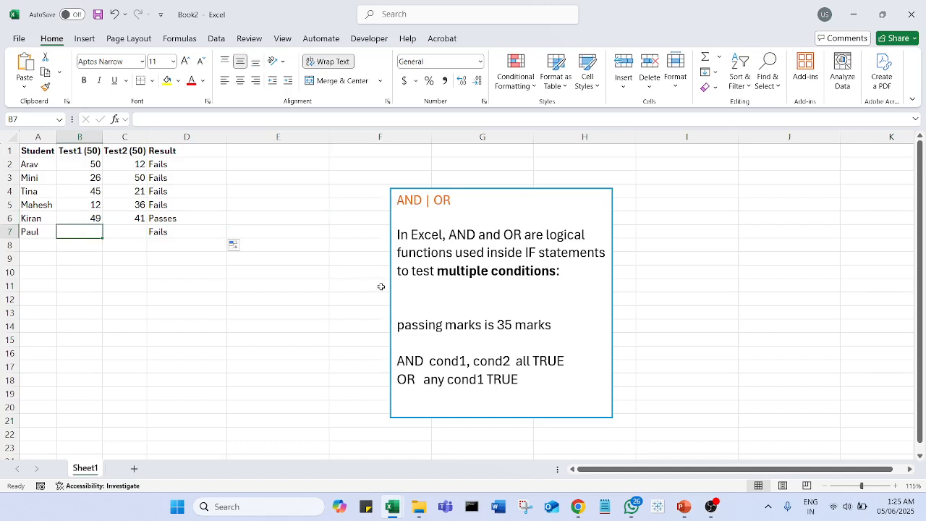
text(50)
key(Tab)
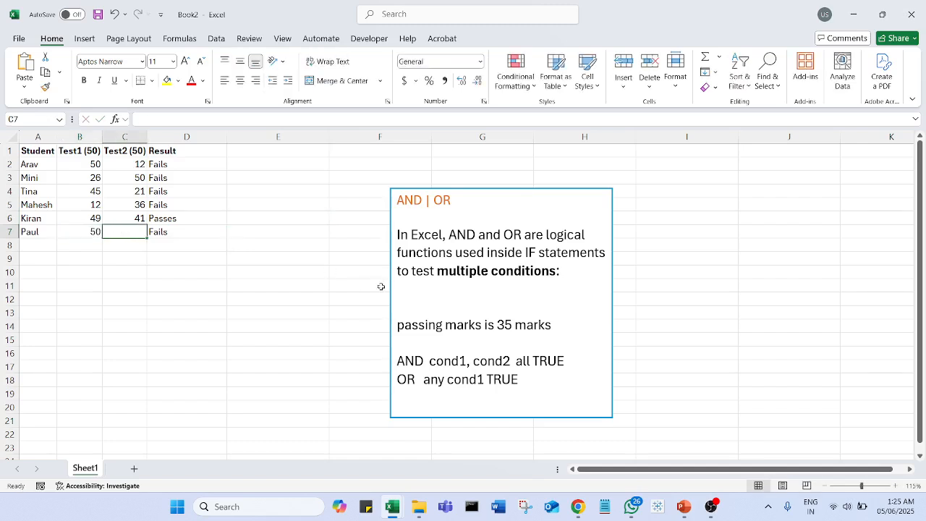
text(34)
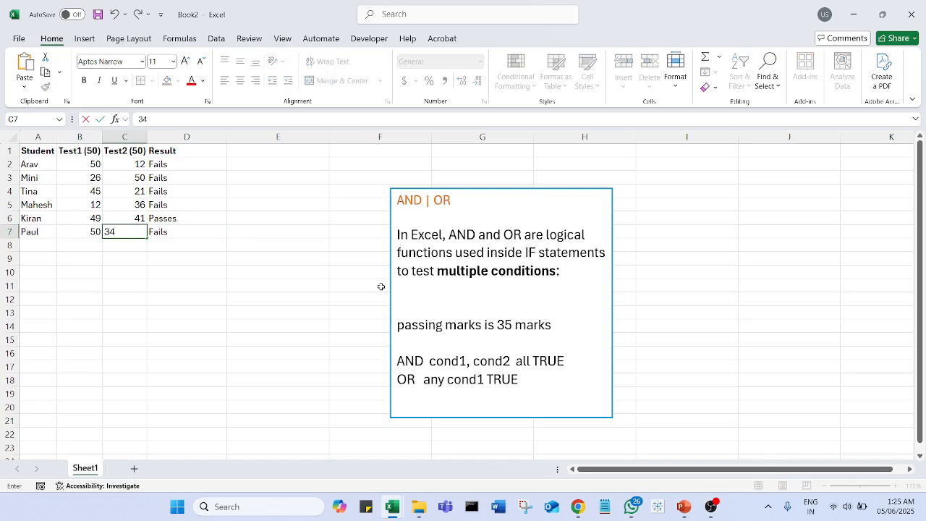
click(271, 302)
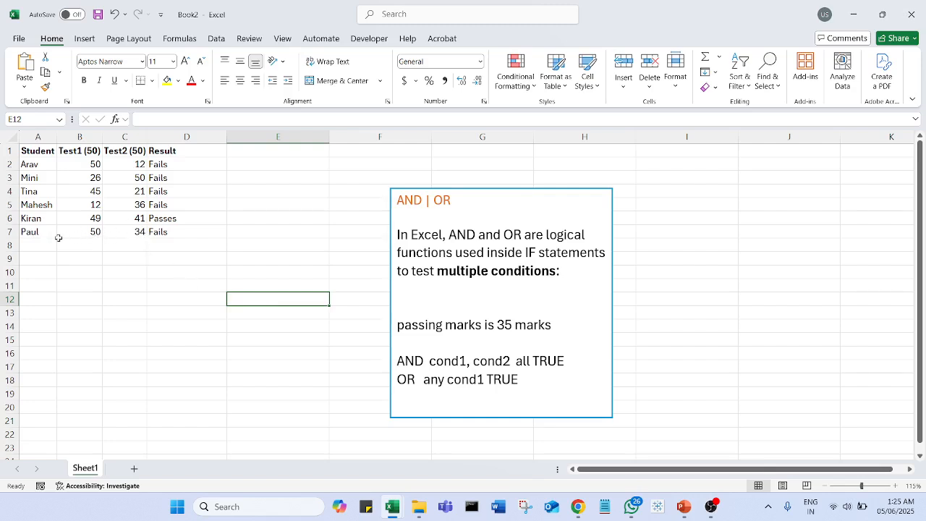
Change the last student's Test2 mark in C7 to 37
click(134, 233)
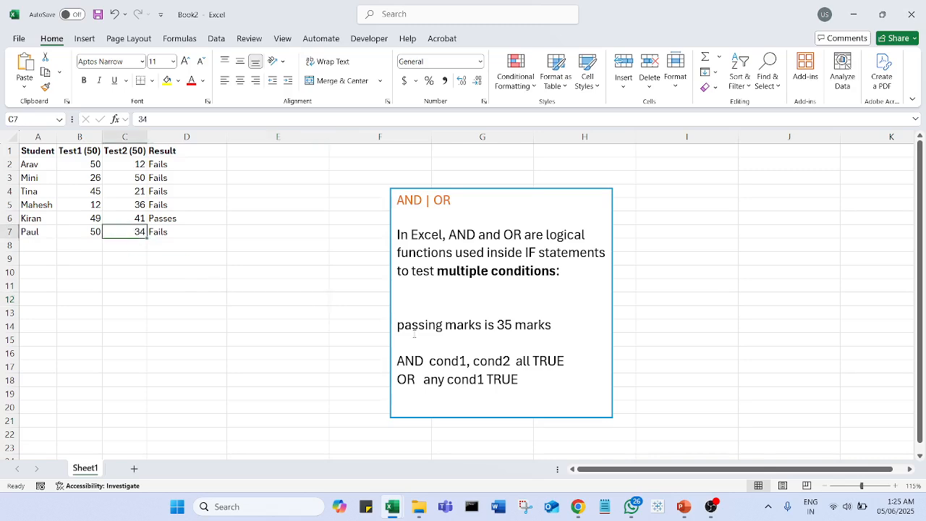
text(37)
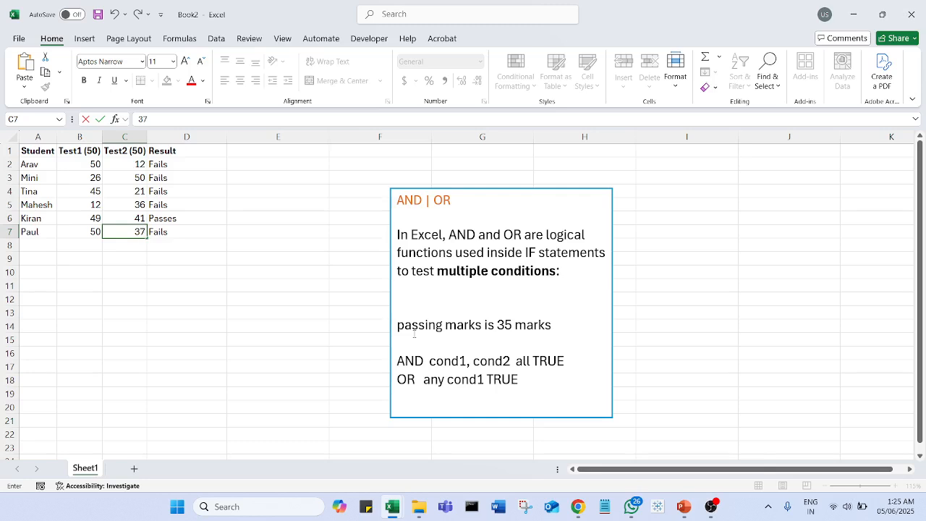
click(182, 285)
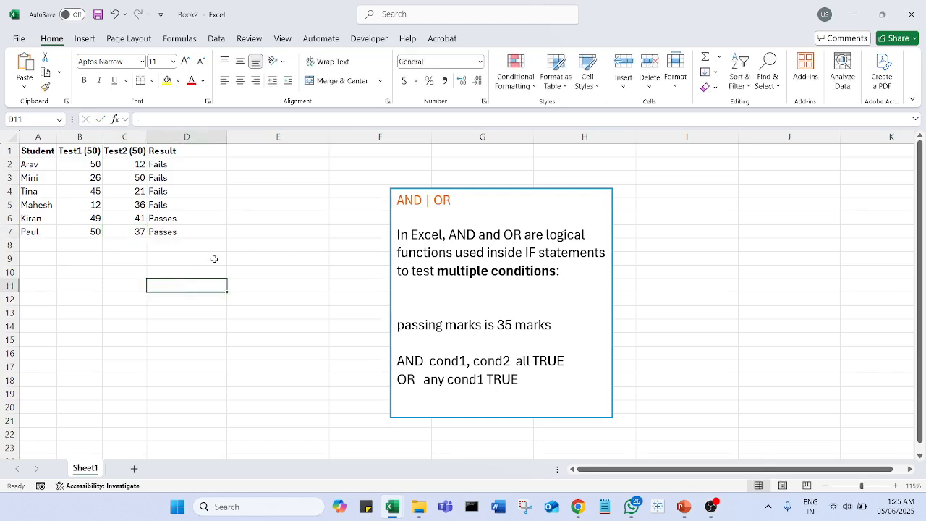